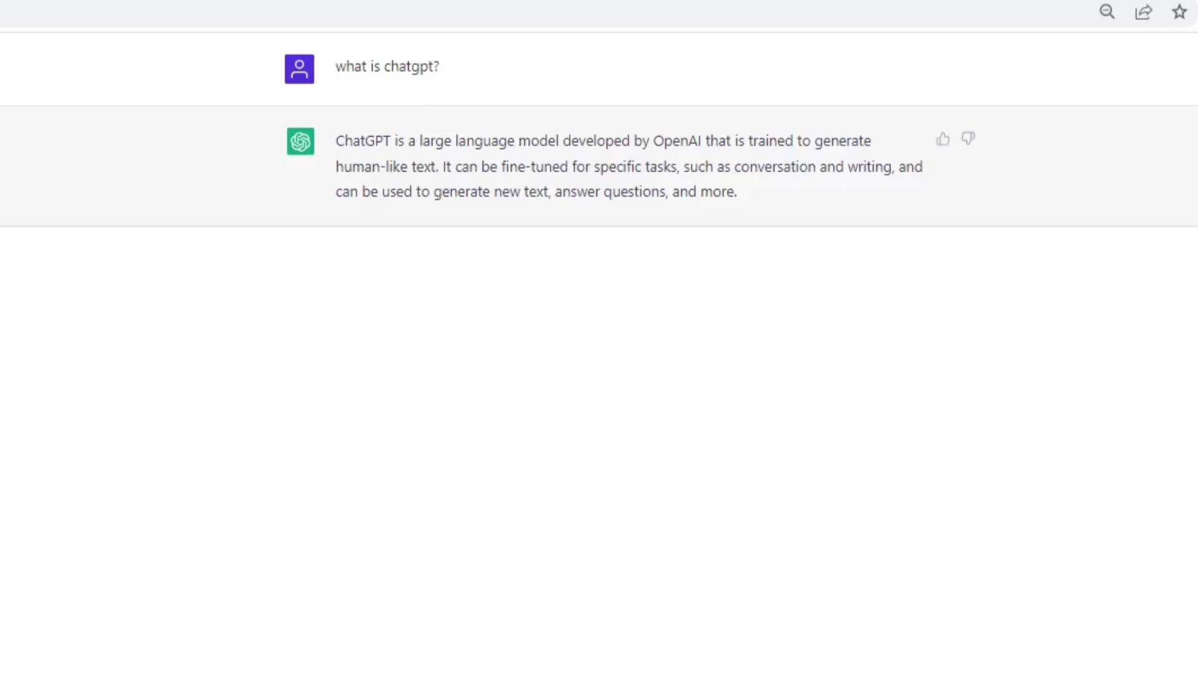
Send the question 'what is the goal of chatgpt?' to ChatGPT
key("Return")
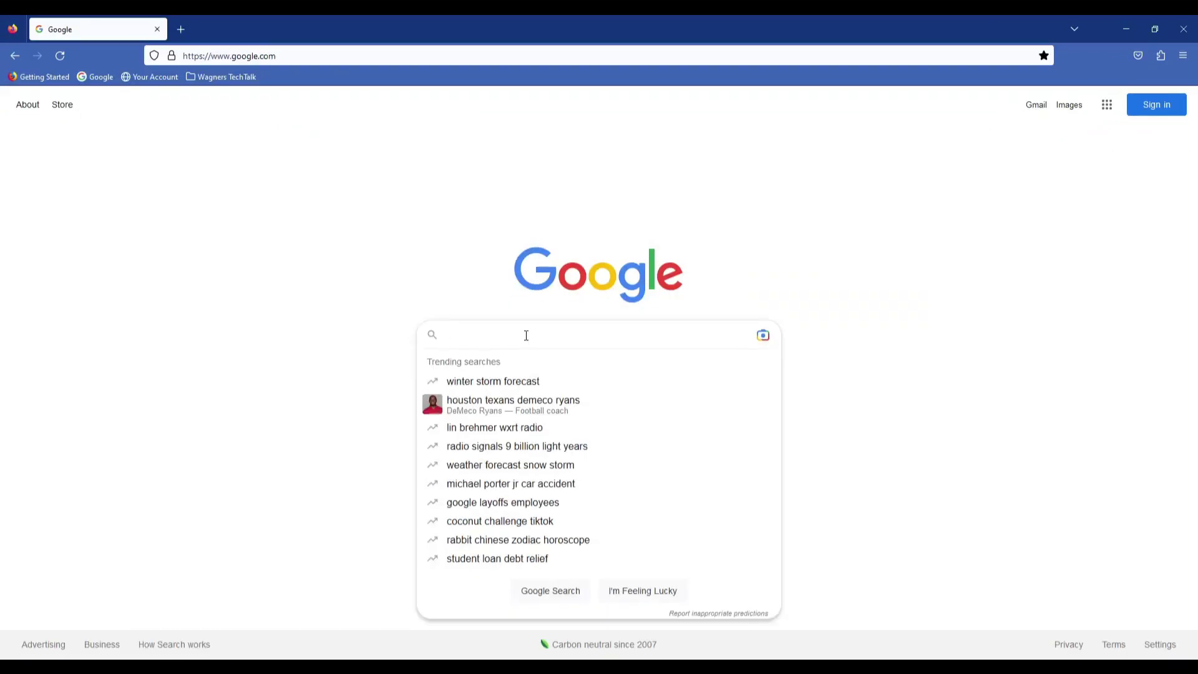
type("how do ")
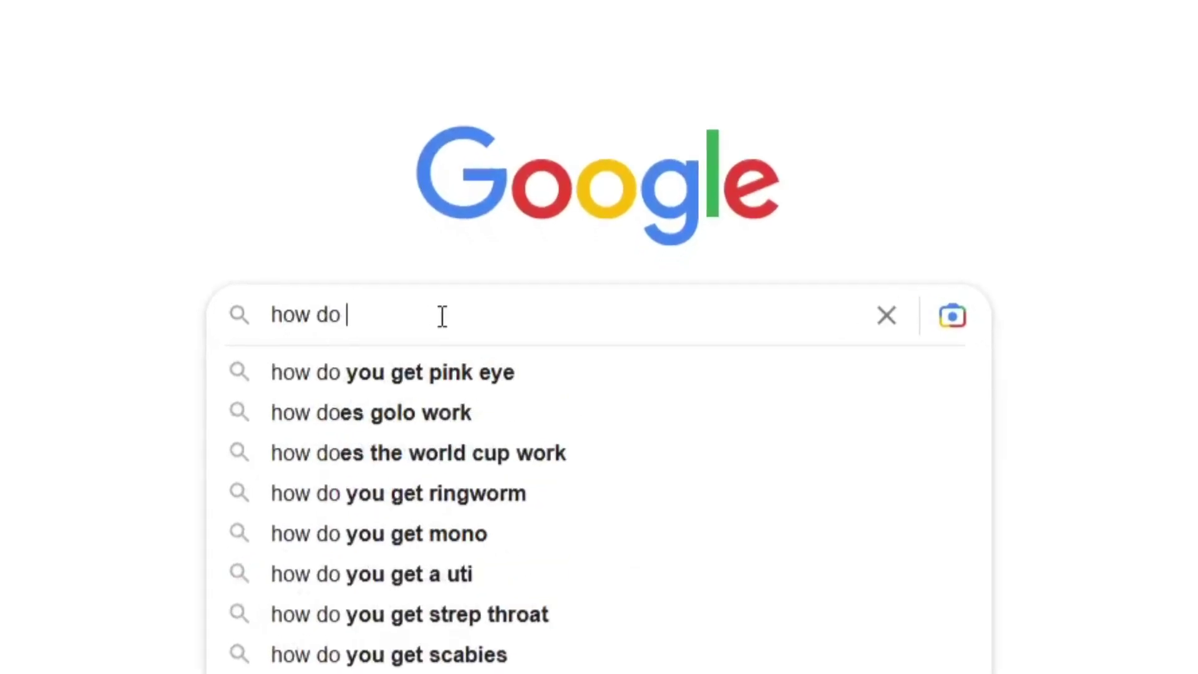
type("i make pancakes?")
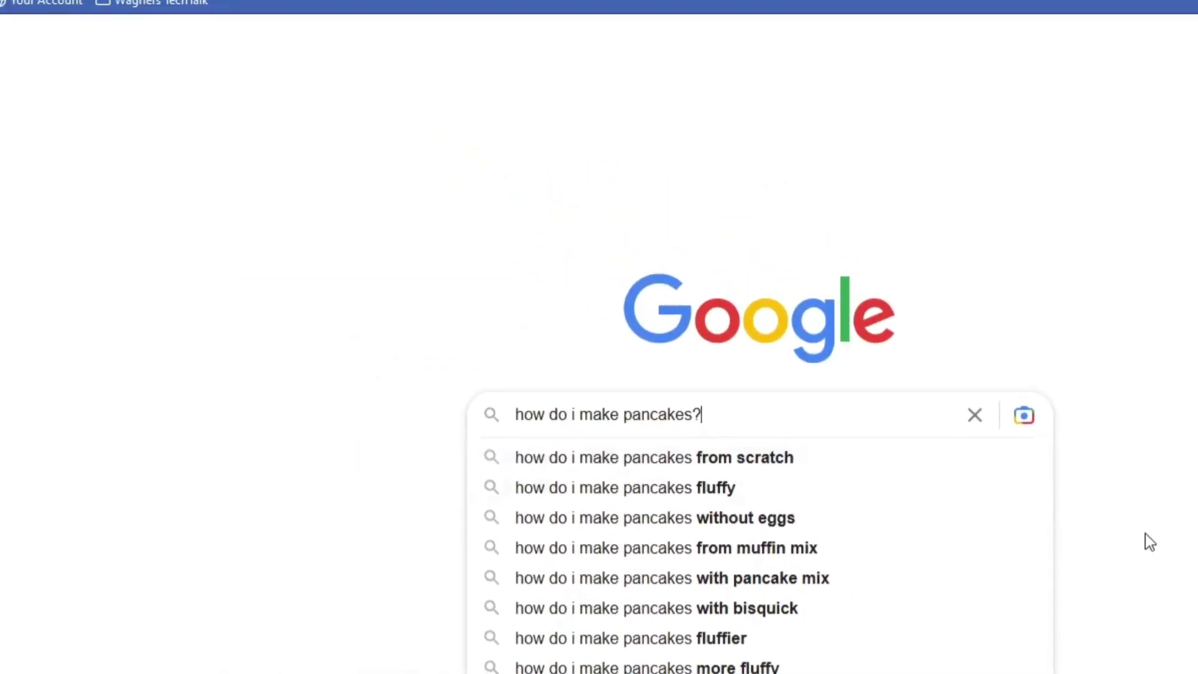
Search Google for 'how do i make pancakes?'
key("Return")
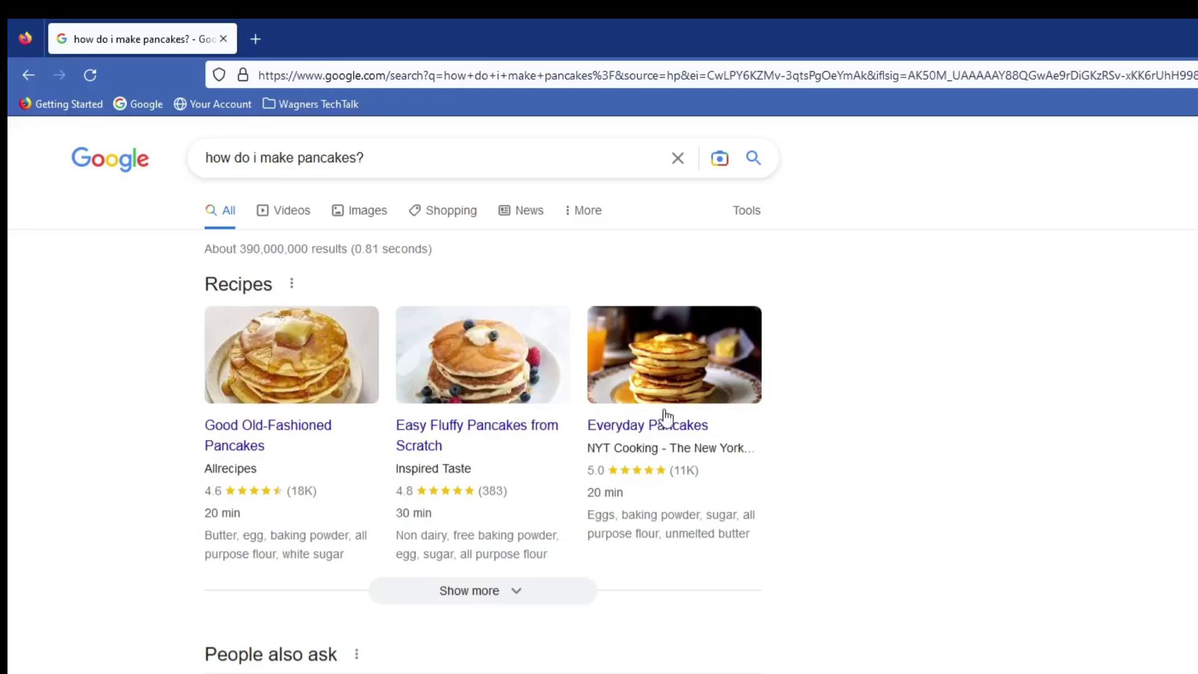
scroll(666, 415, "down", 3)
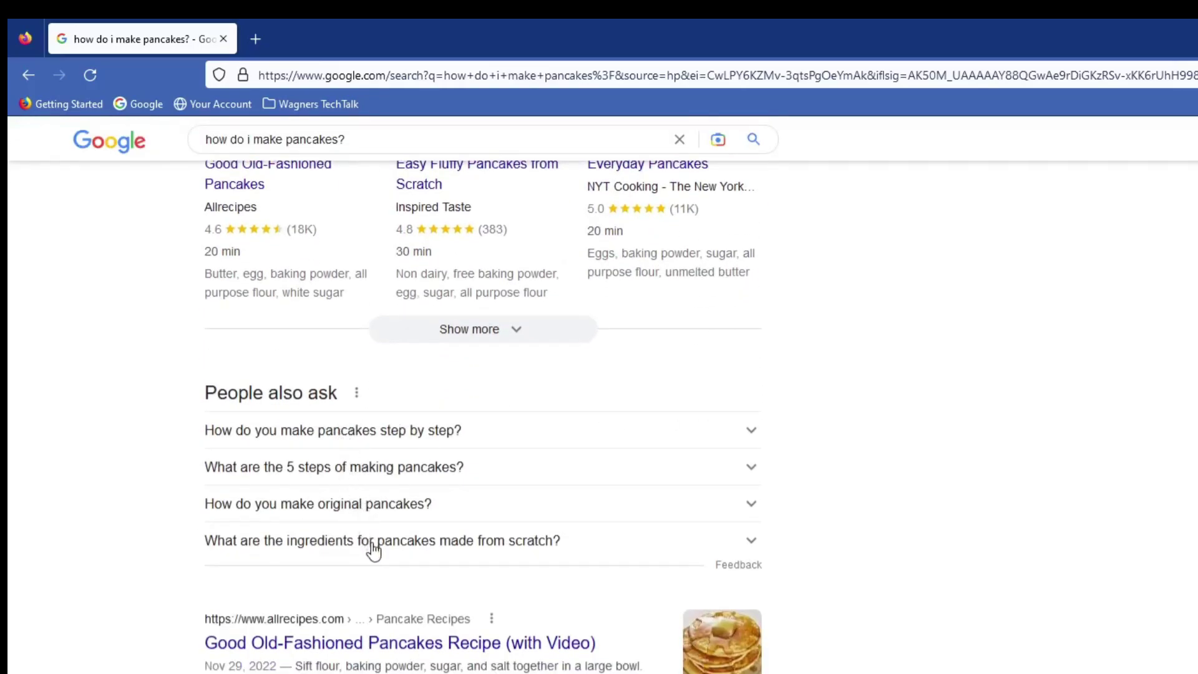
scroll(373, 552, "down", 1)
scroll(373, 553, "down", 1)
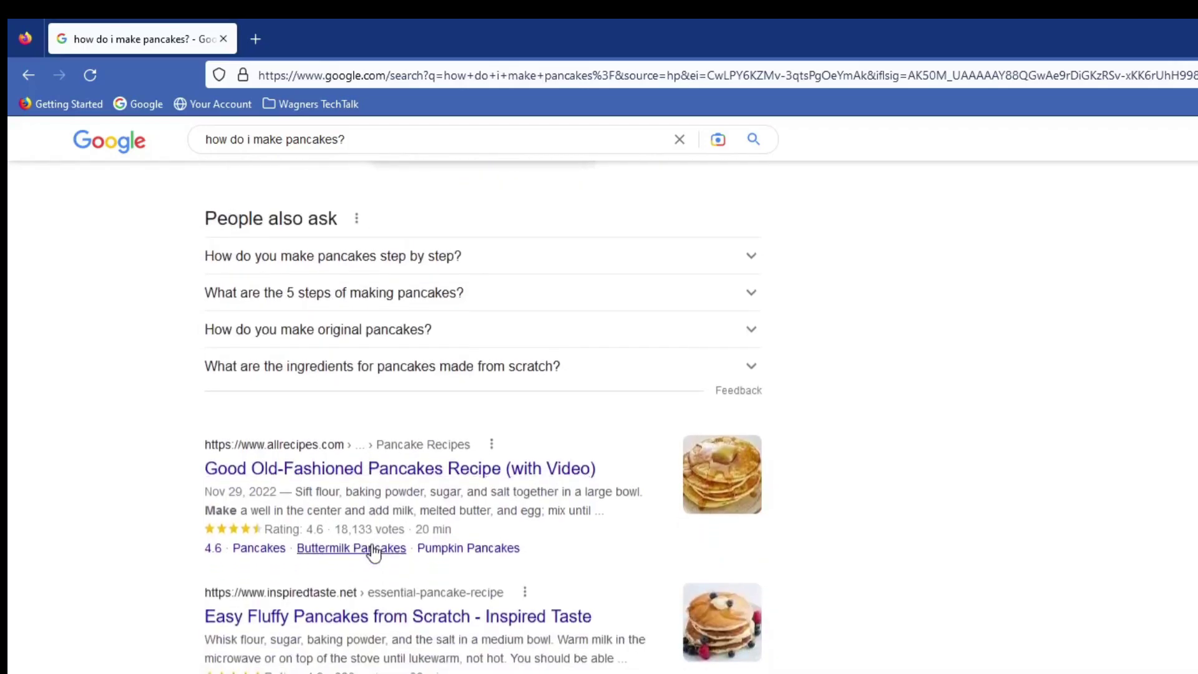
scroll(374, 553, "down", 2)
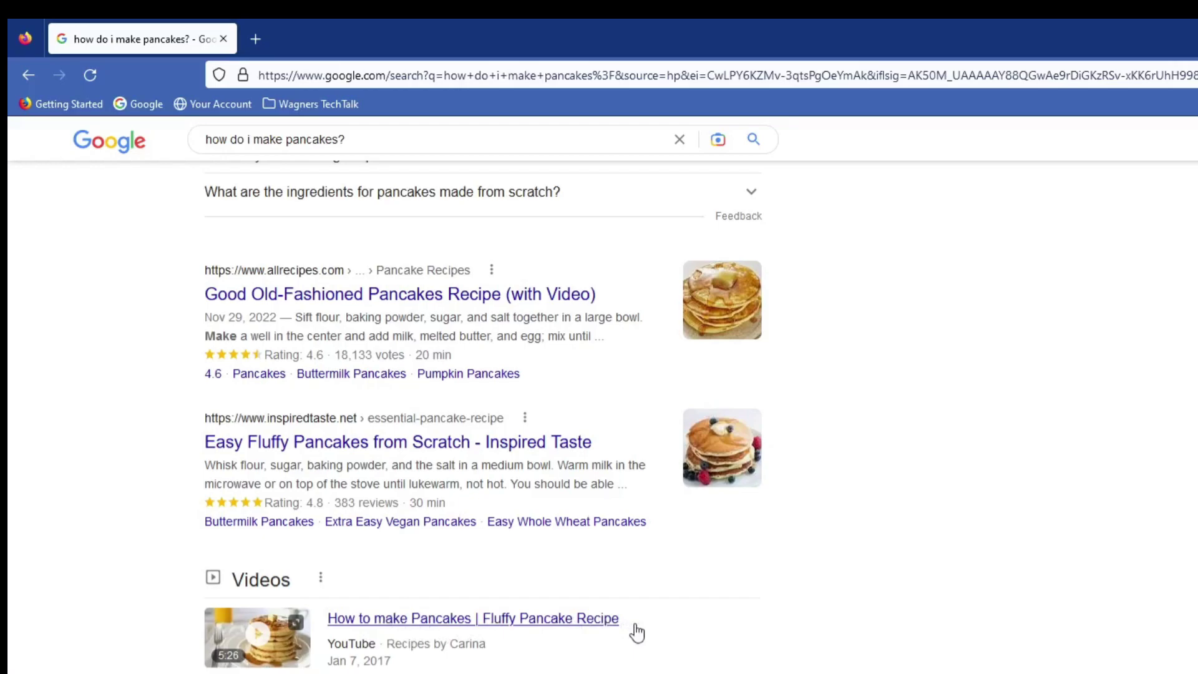
scroll(637, 633, "down", 1)
scroll(637, 633, "down", 1)
scroll(637, 633, "down", 1)
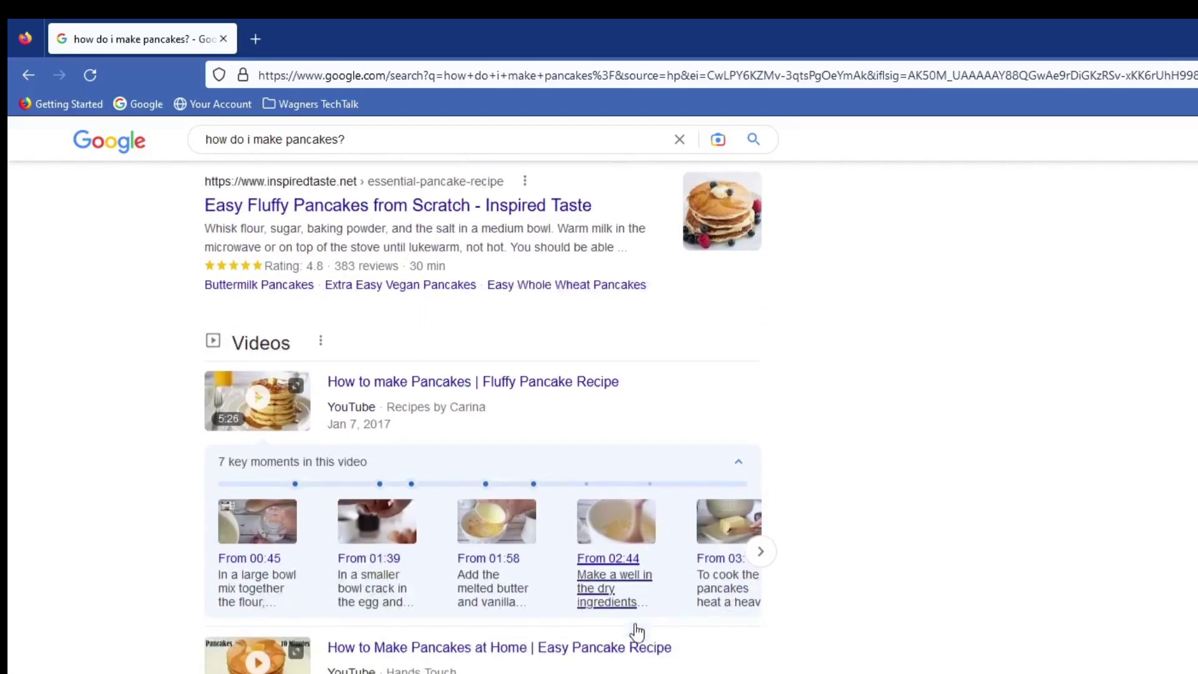
scroll(410, 564, "down", 1)
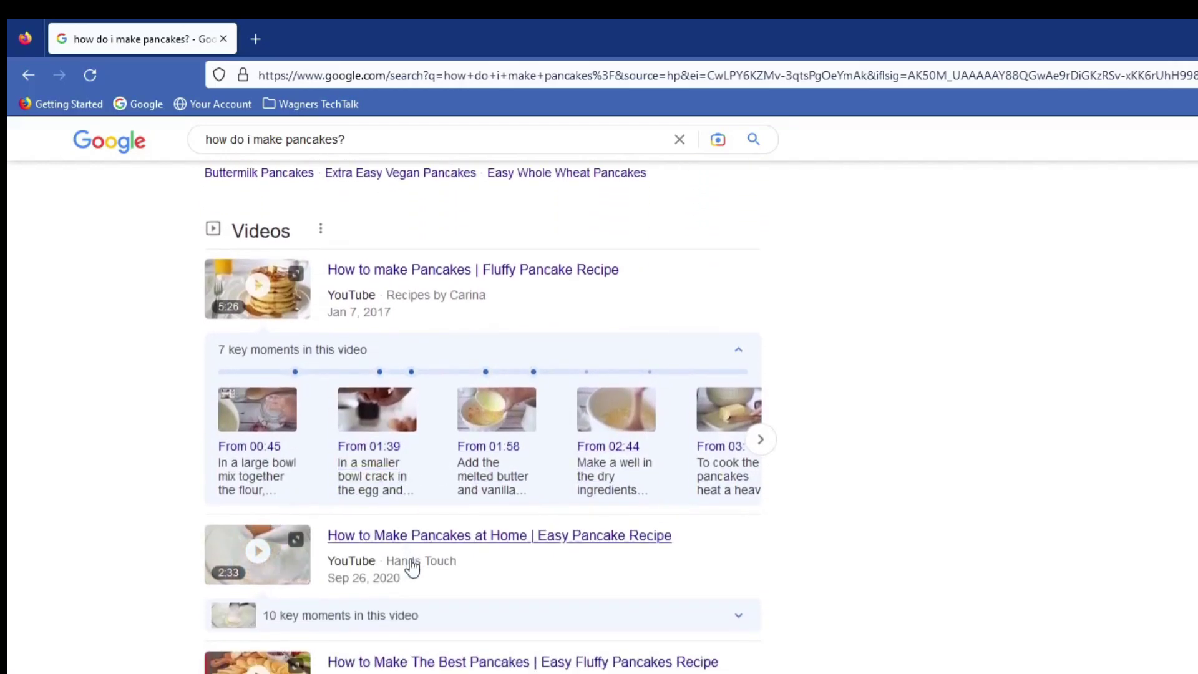
scroll(411, 564, "down", 1)
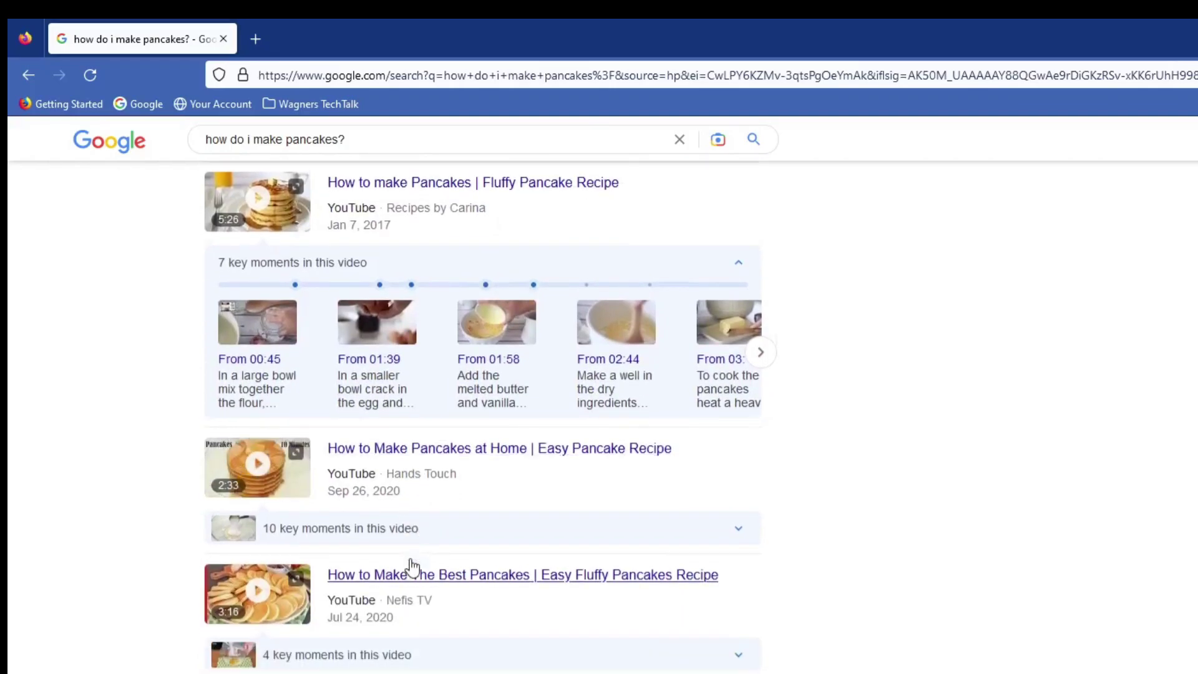
scroll(410, 564, "down", 2)
scroll(410, 560, "down", 1)
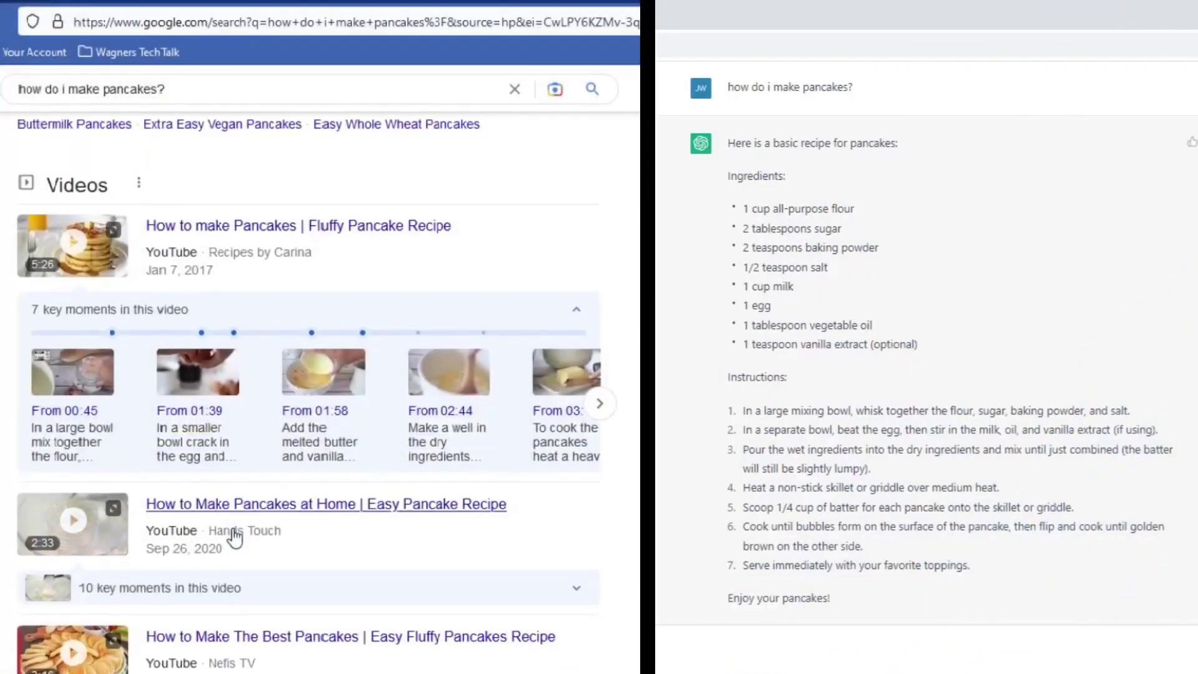
scroll(234, 537, "down", 1)
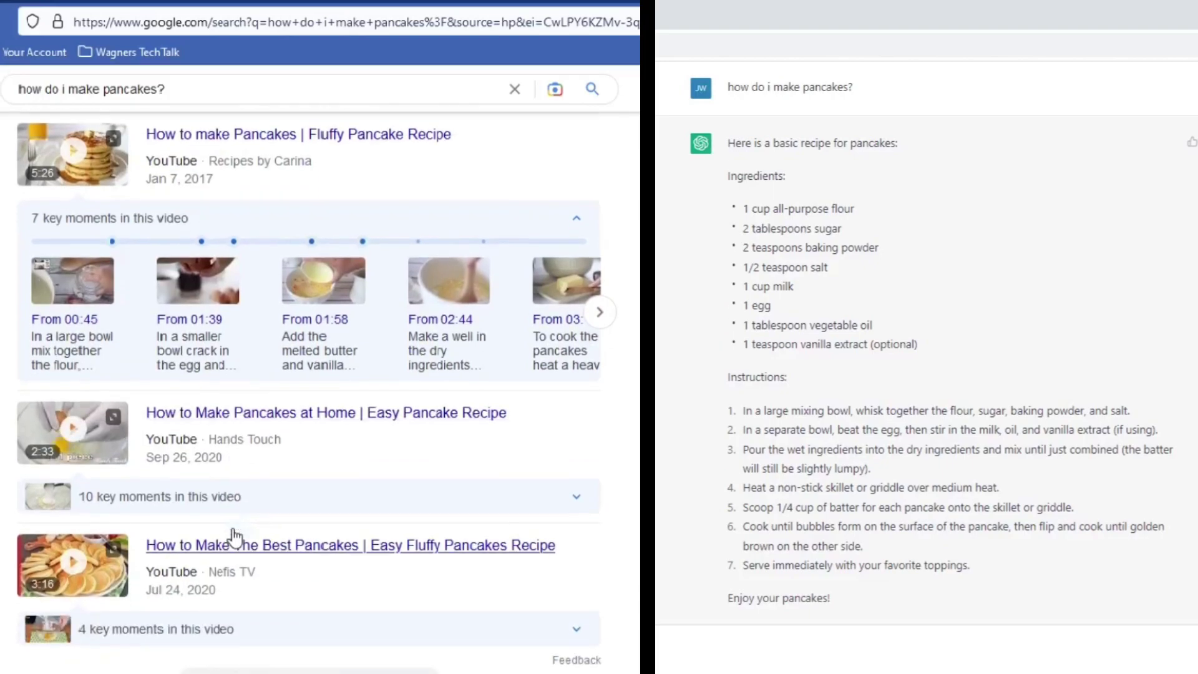
scroll(234, 537, "down", 1)
scroll(234, 536, "down", 1)
scroll(235, 537, "down", 1)
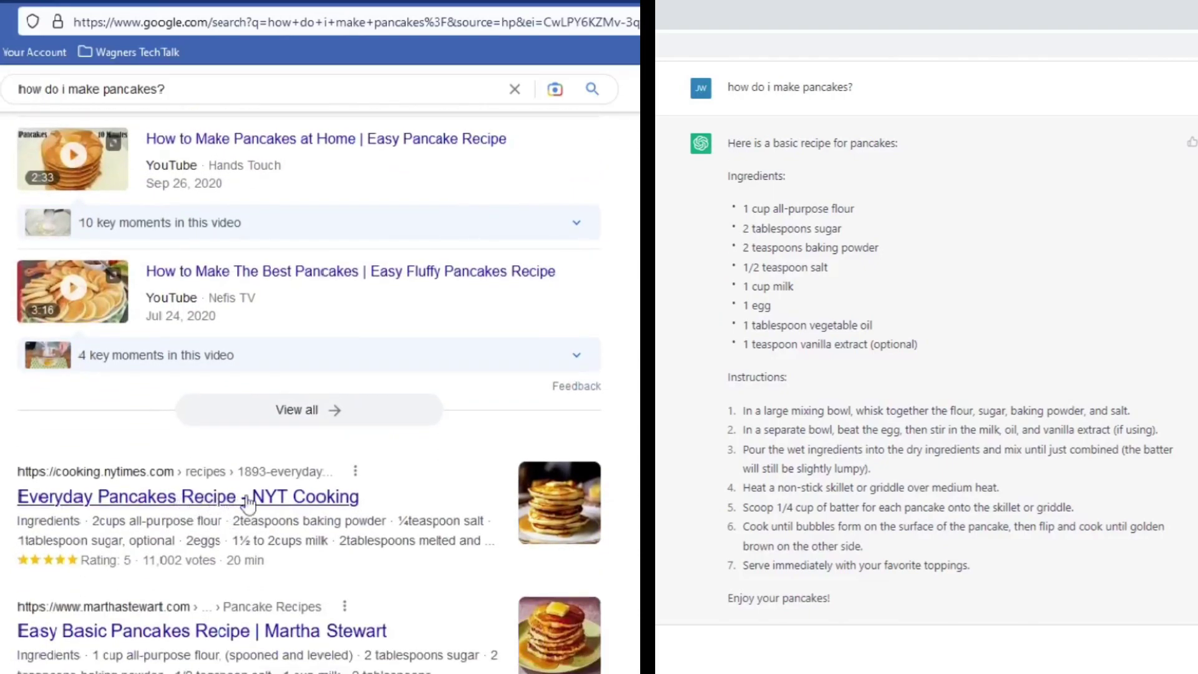
scroll(287, 507, "down", 1)
scroll(287, 506, "down", 1)
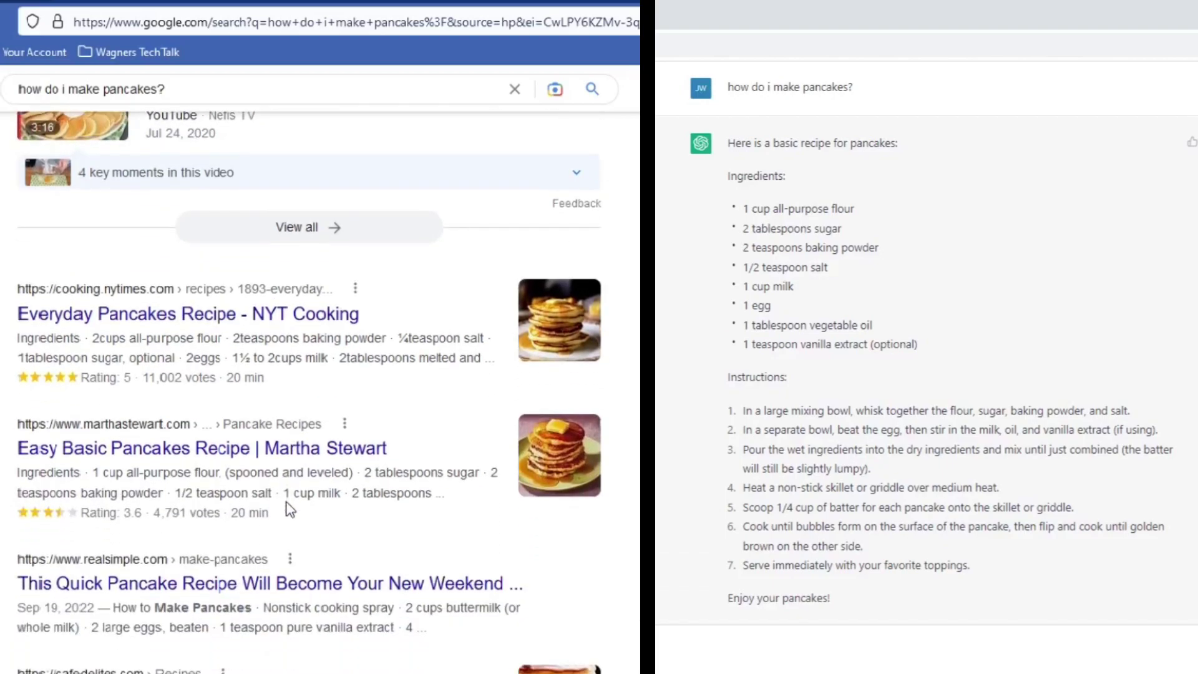
scroll(287, 506, "down", 1)
scroll(286, 506, "down", 1)
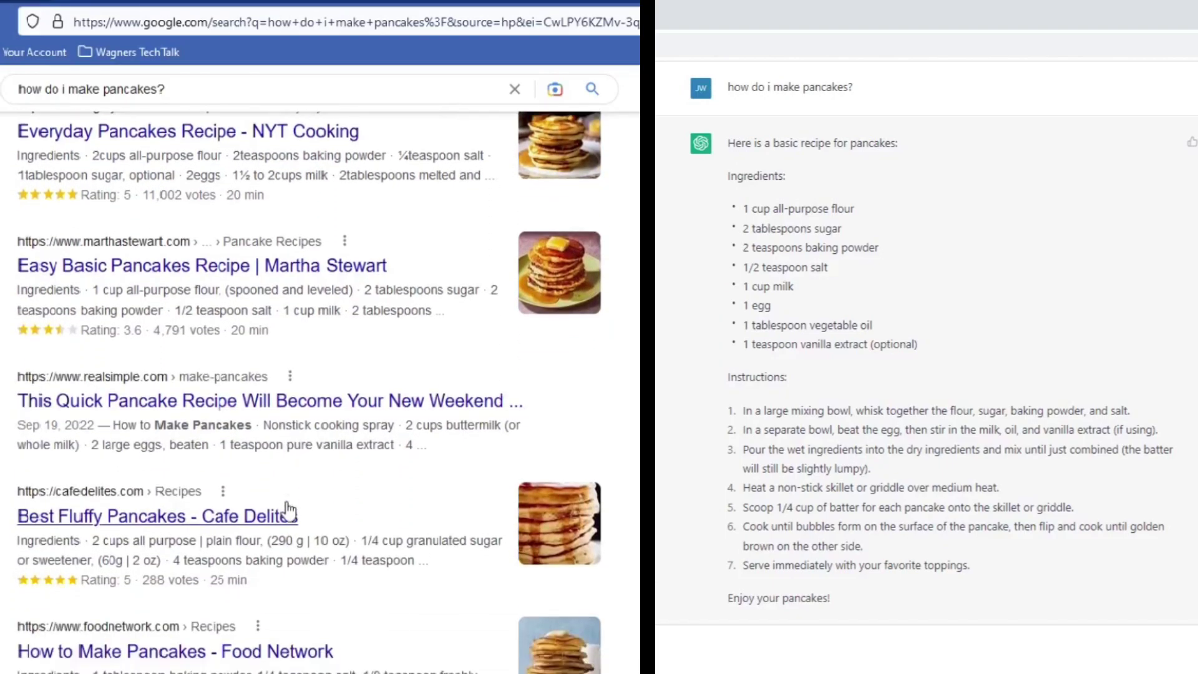
scroll(287, 506, "down", 1)
scroll(287, 506, "down", 1)
scroll(286, 507, "down", 2)
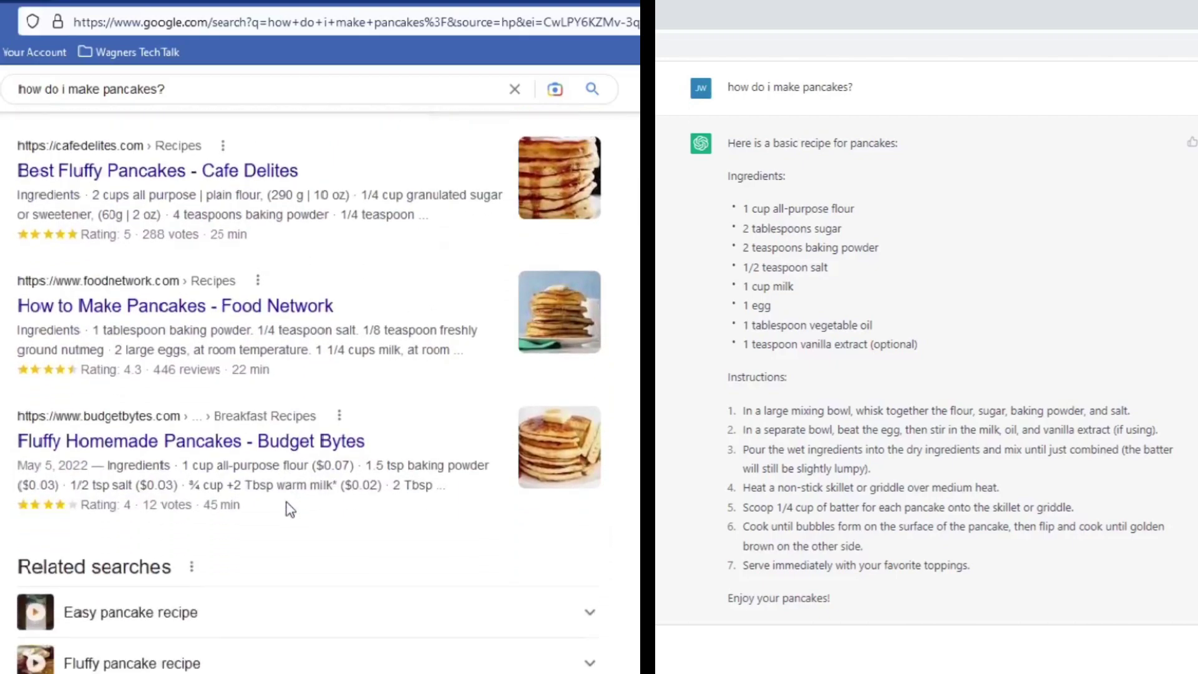
scroll(287, 507, "down", 1)
scroll(287, 506, "down", 1)
scroll(287, 506, "down", 1)
scroll(289, 510, "down", 1)
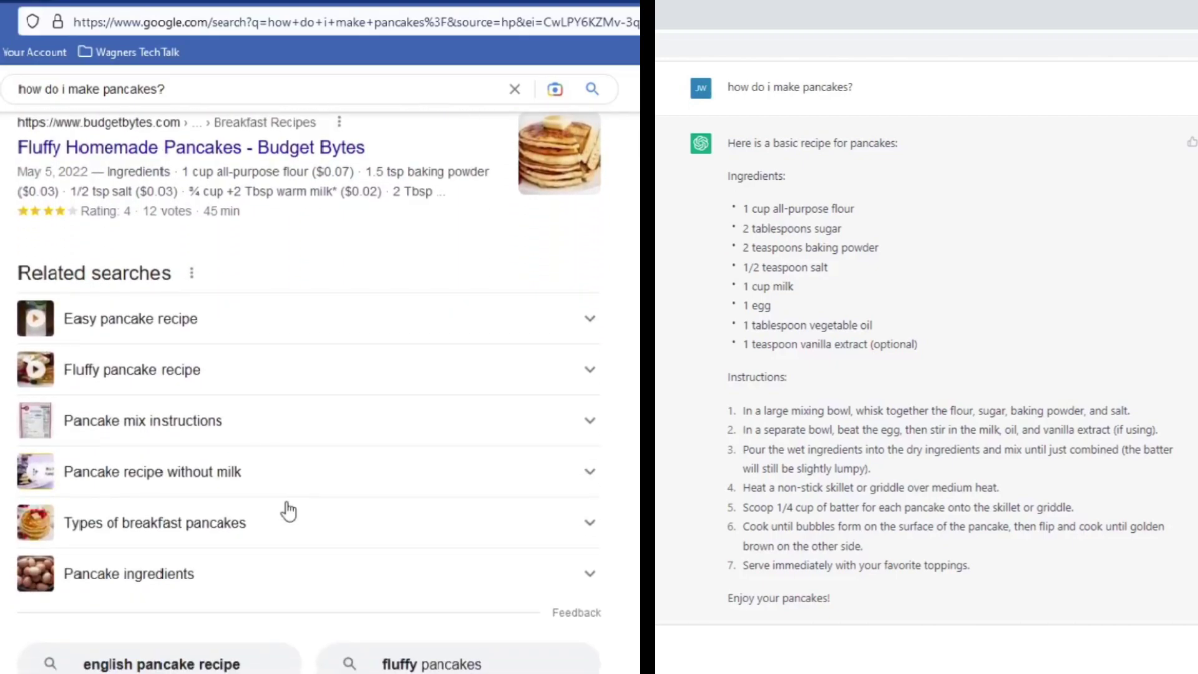
scroll(289, 510, "down", 1)
scroll(289, 509, "down", 1)
scroll(288, 509, "down", 1)
scroll(287, 507, "down", 1)
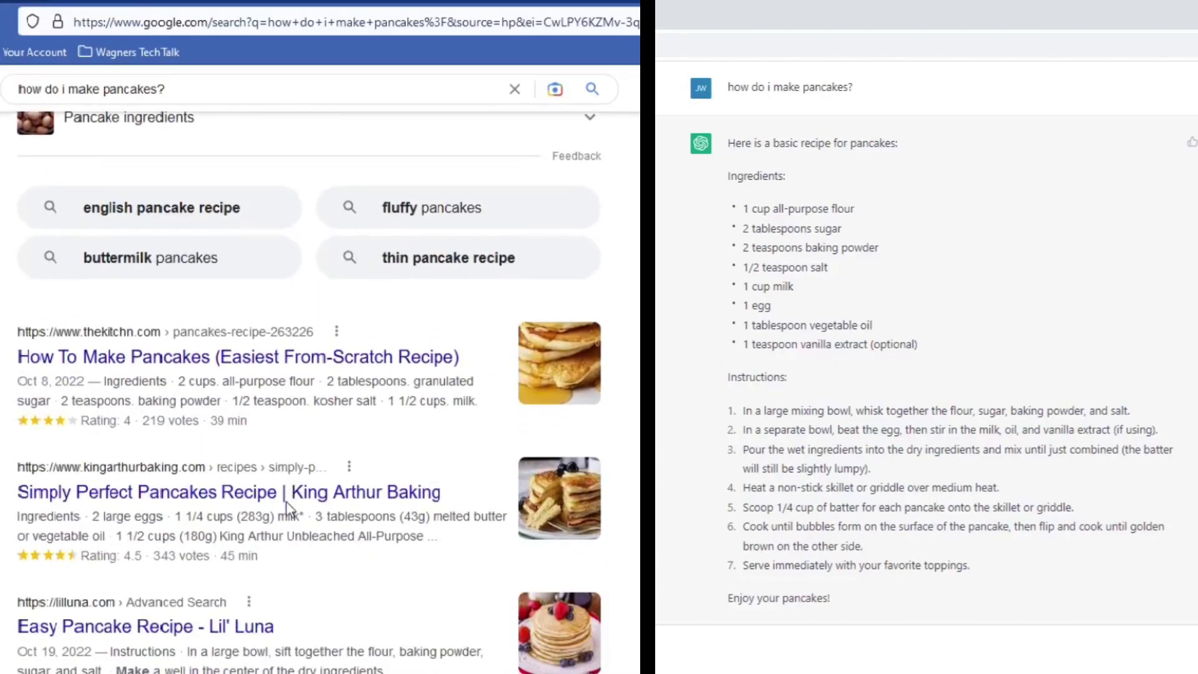
scroll(288, 507, "down", 1)
scroll(287, 507, "down", 1)
scroll(286, 506, "down", 1)
scroll(286, 507, "down", 1)
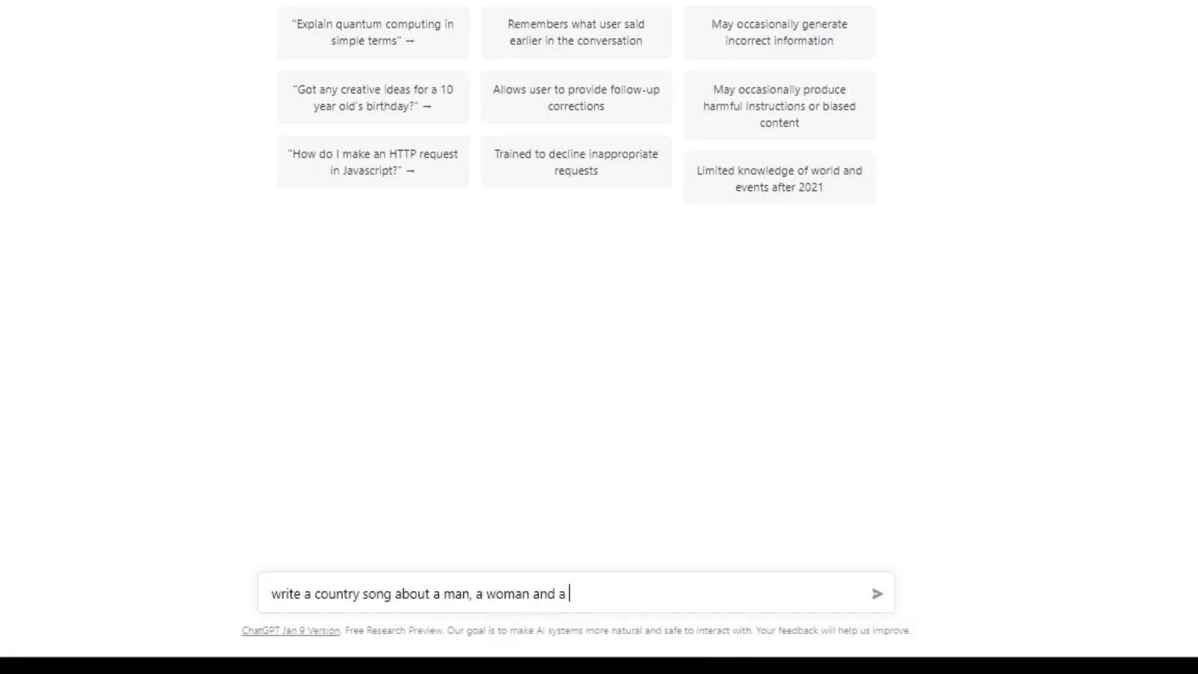
Submit the prompt asking for a country song about a man and a woman
key("Return")
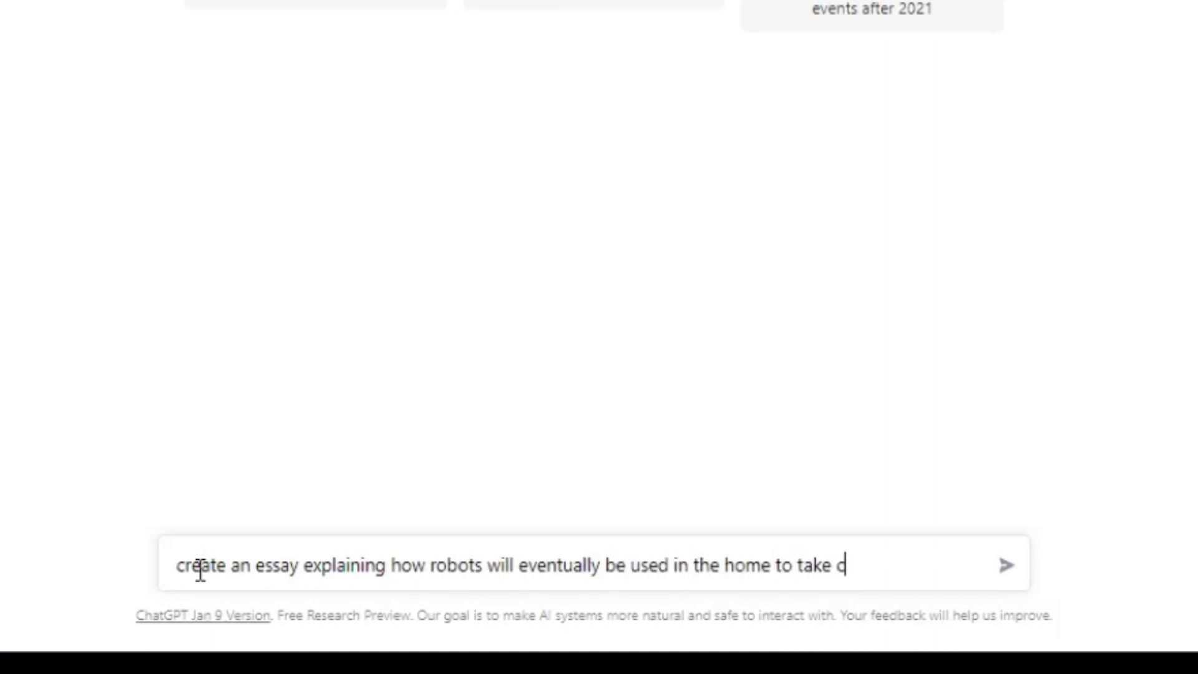
type("sks suc")
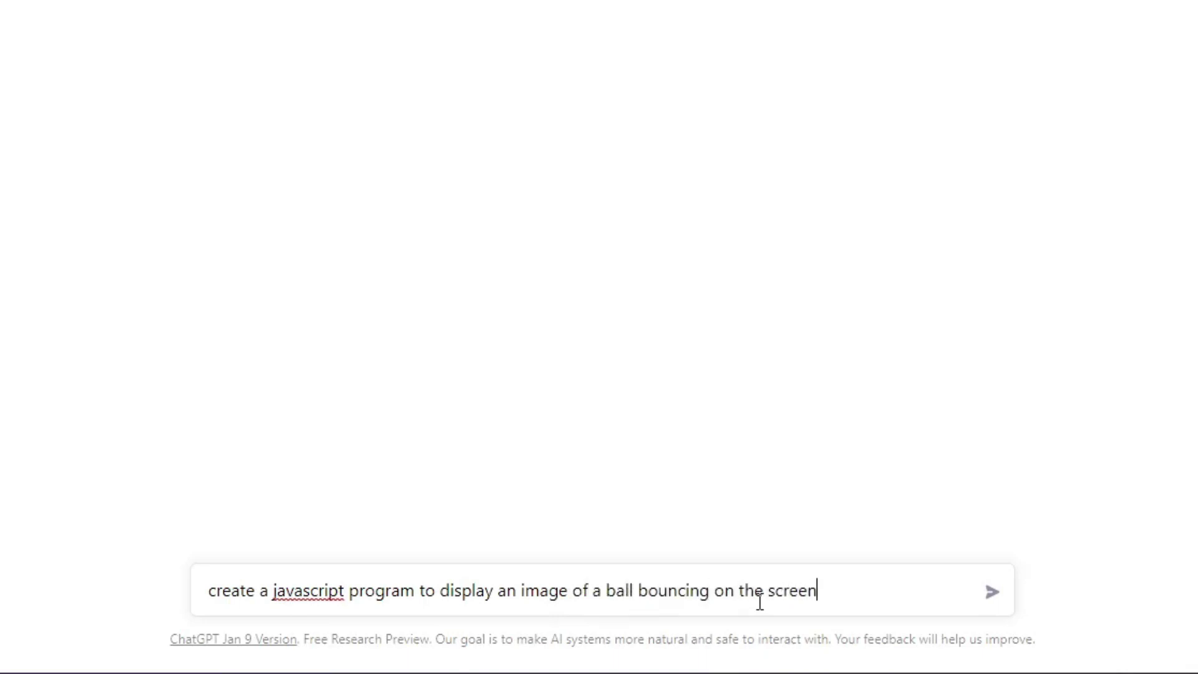
Submit the request for a JavaScript program showing a red ball bouncing around the screen
key("Return")
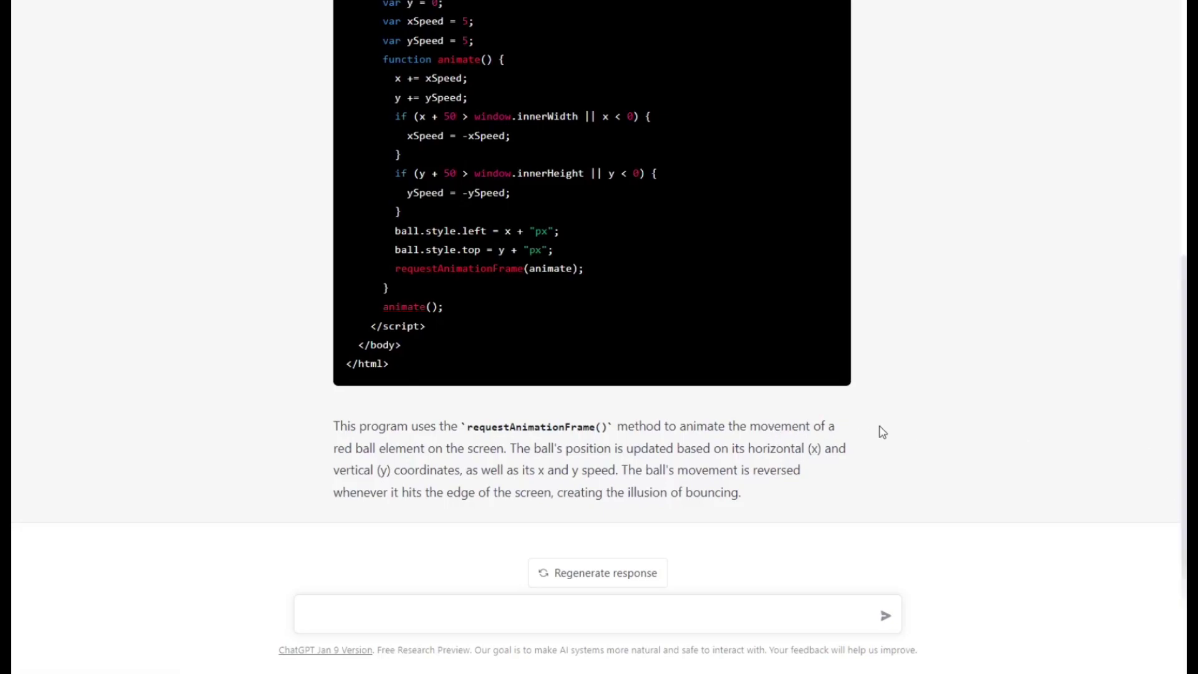
scroll(881, 431, "up", 2)
scroll(880, 432, "up", 3)
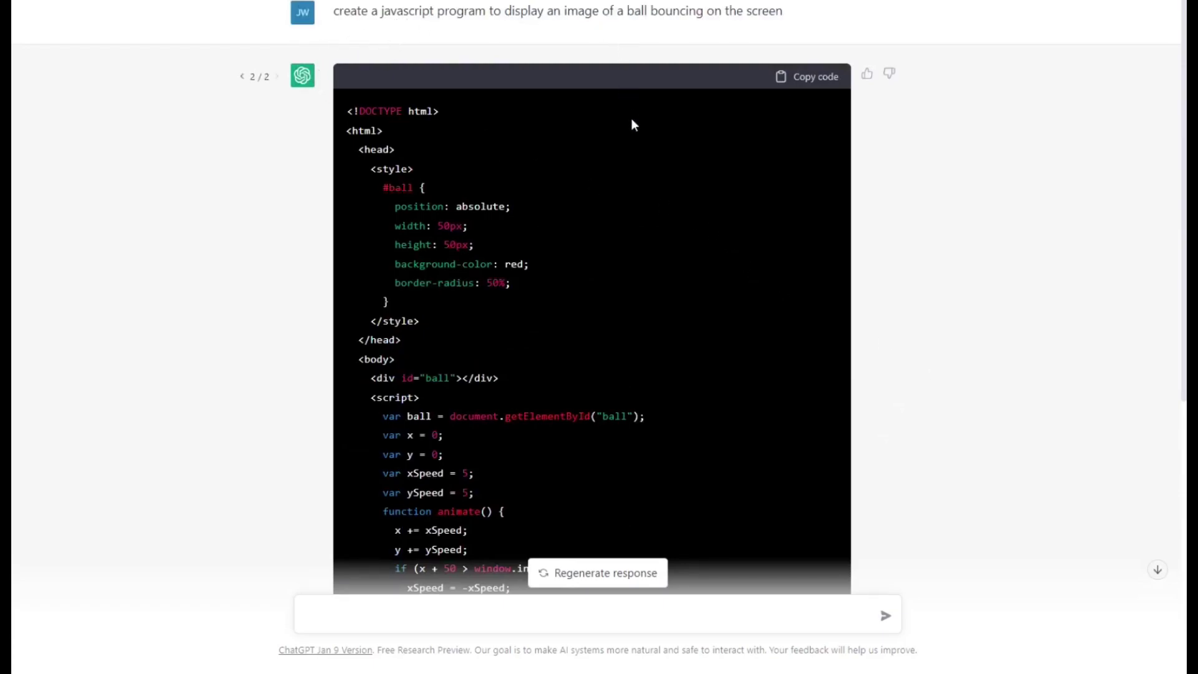
scroll(633, 125, "down", 1)
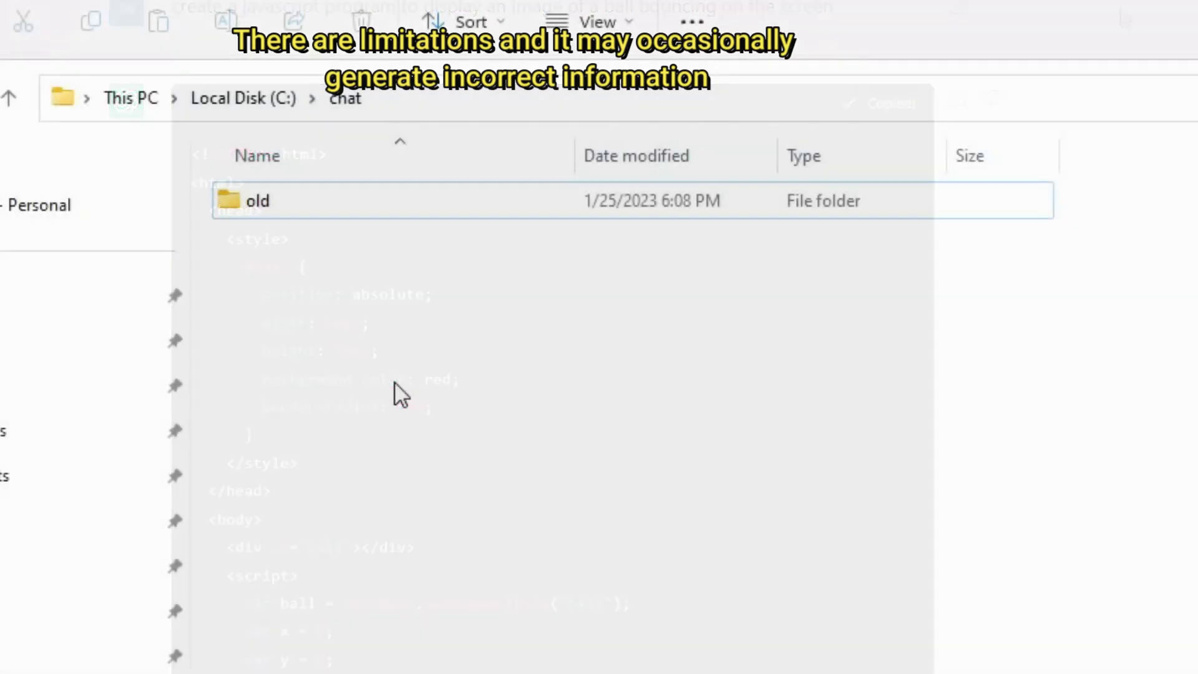
Create a 'ball' folder inside chat containing a new text file renamed index.html
right_click(394, 394)
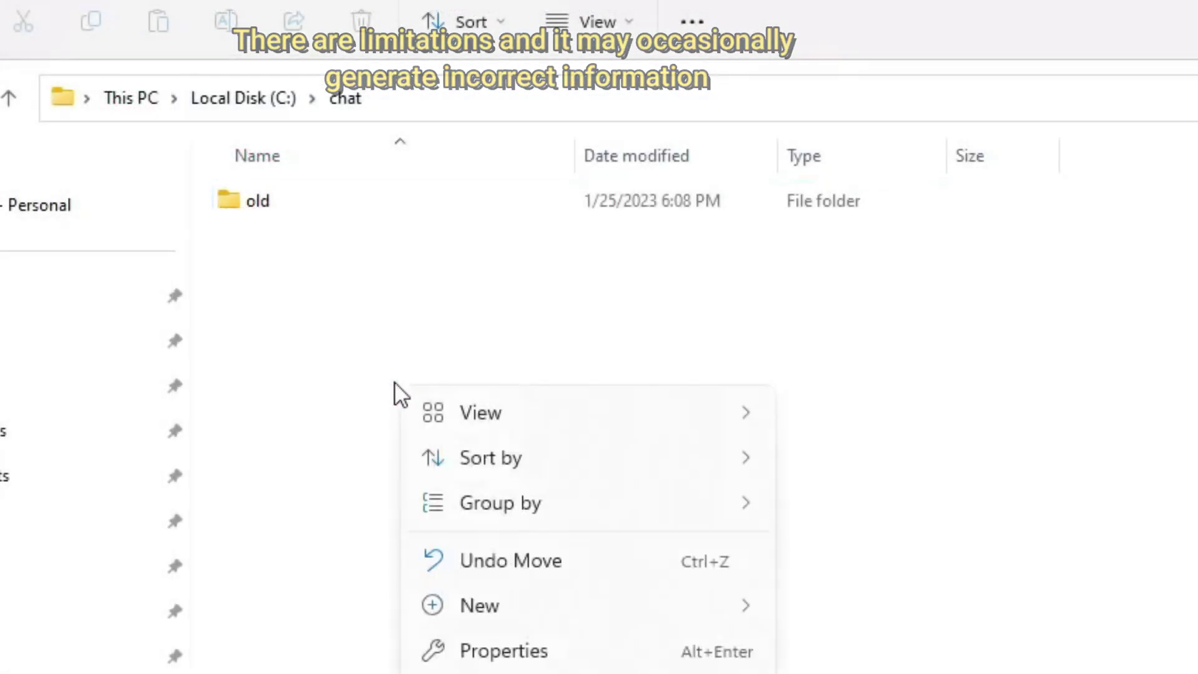
mouse_move(479, 606)
left_click(832, 610)
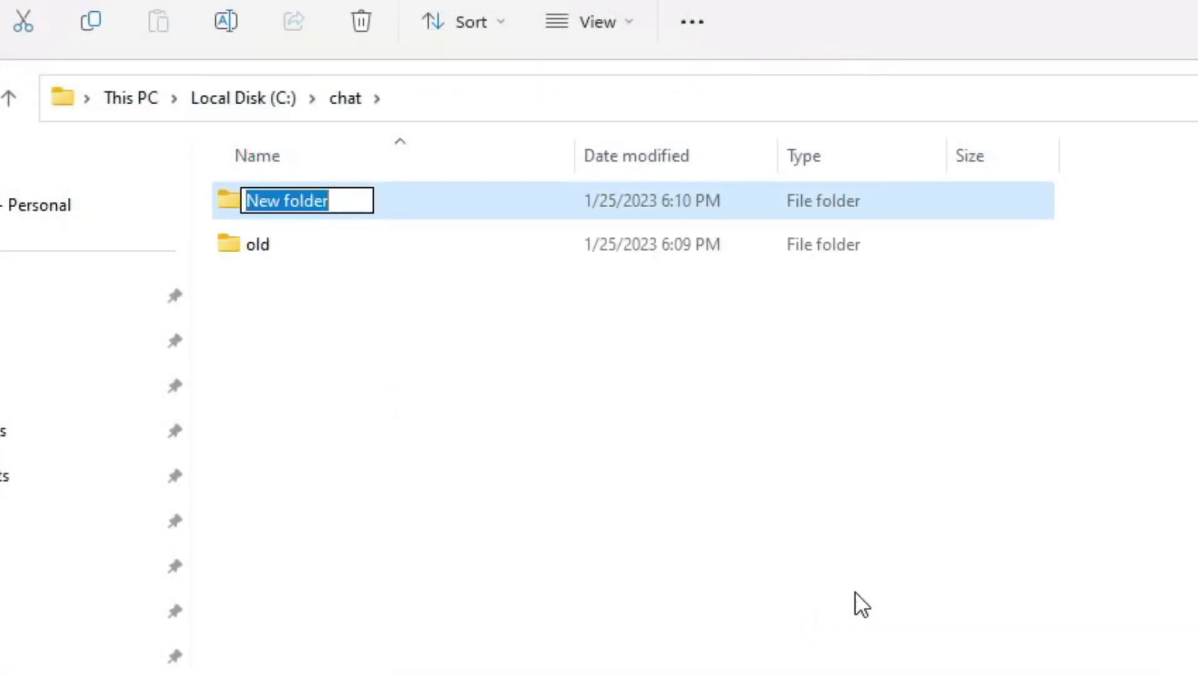
type("ball")
key("Return")
double_click(380, 198)
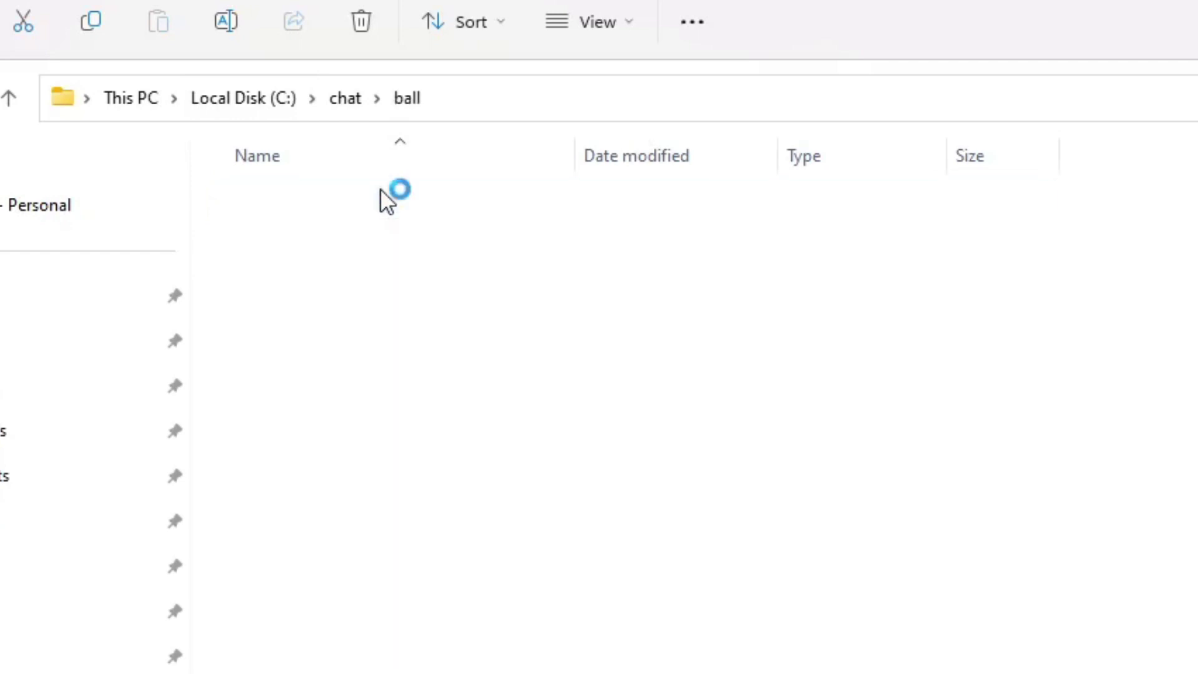
right_click(352, 283)
mouse_move(434, 73)
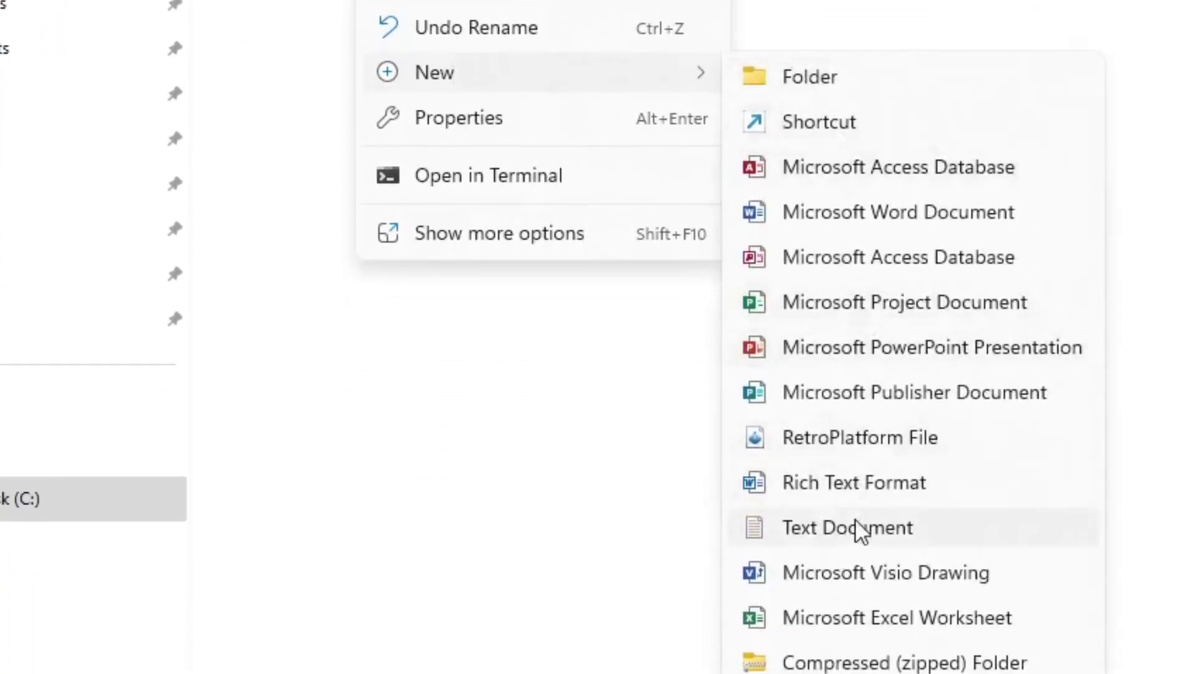
left_click(853, 529)
type("index.txt")
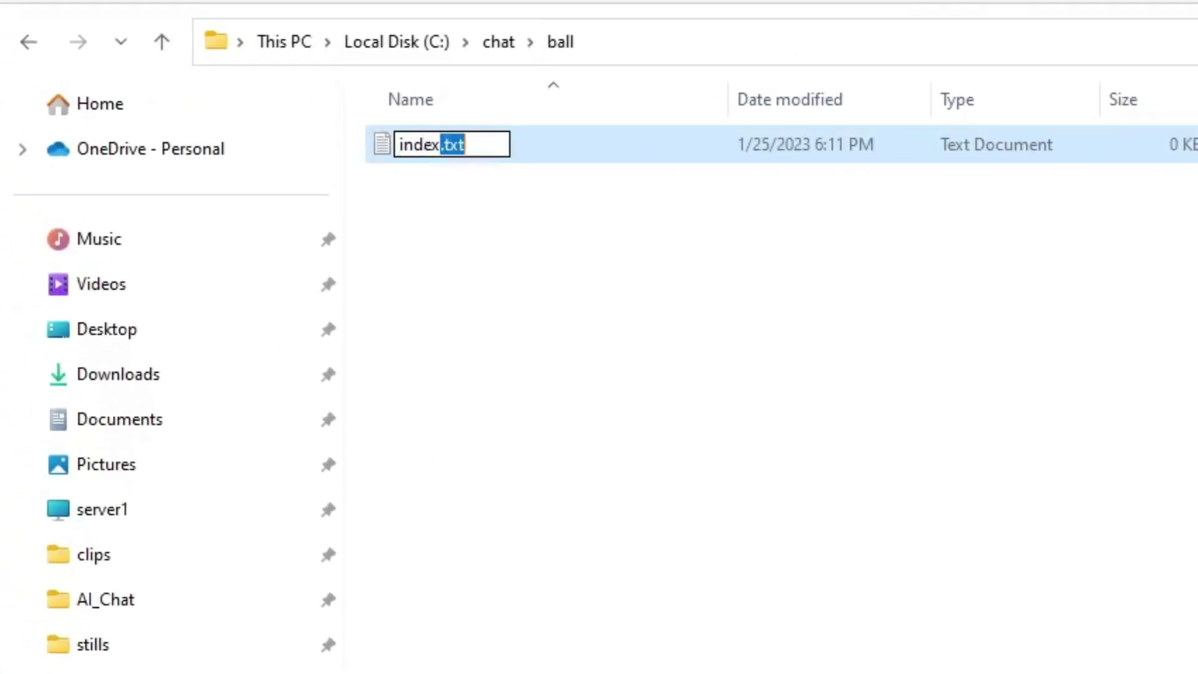
type(".html")
key("Return")
key("Return")
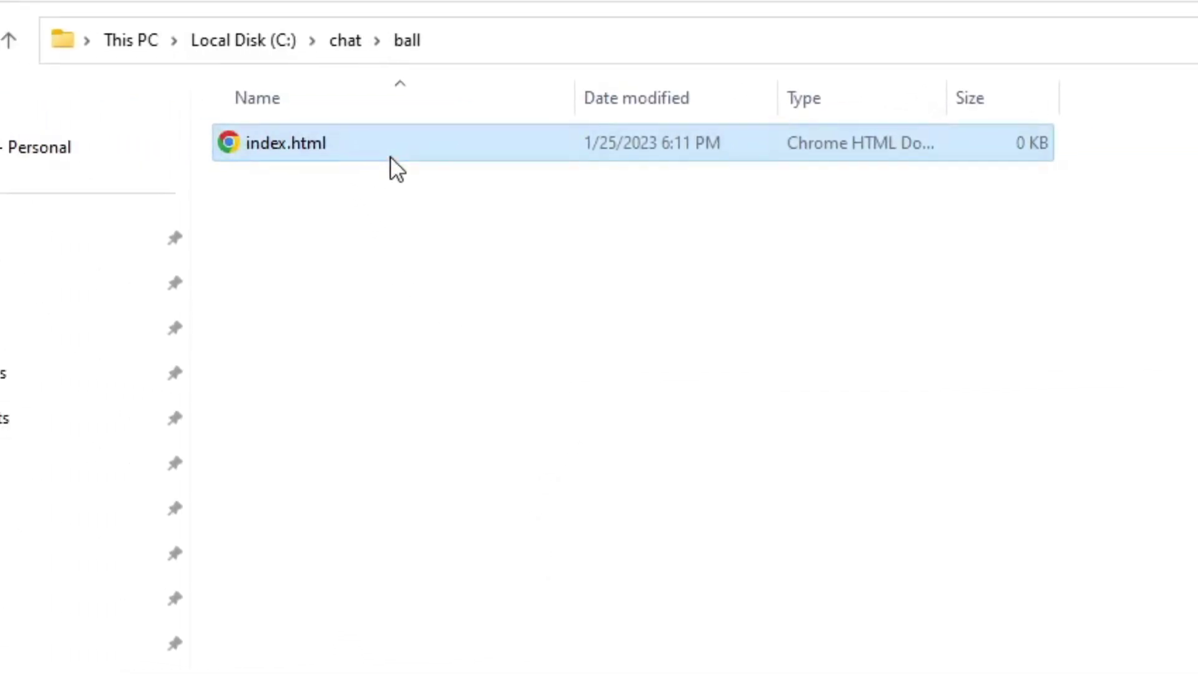
Paste the bouncing-ball code into index.html in Notepad and save it
right_click(395, 168)
mouse_move(500, 296)
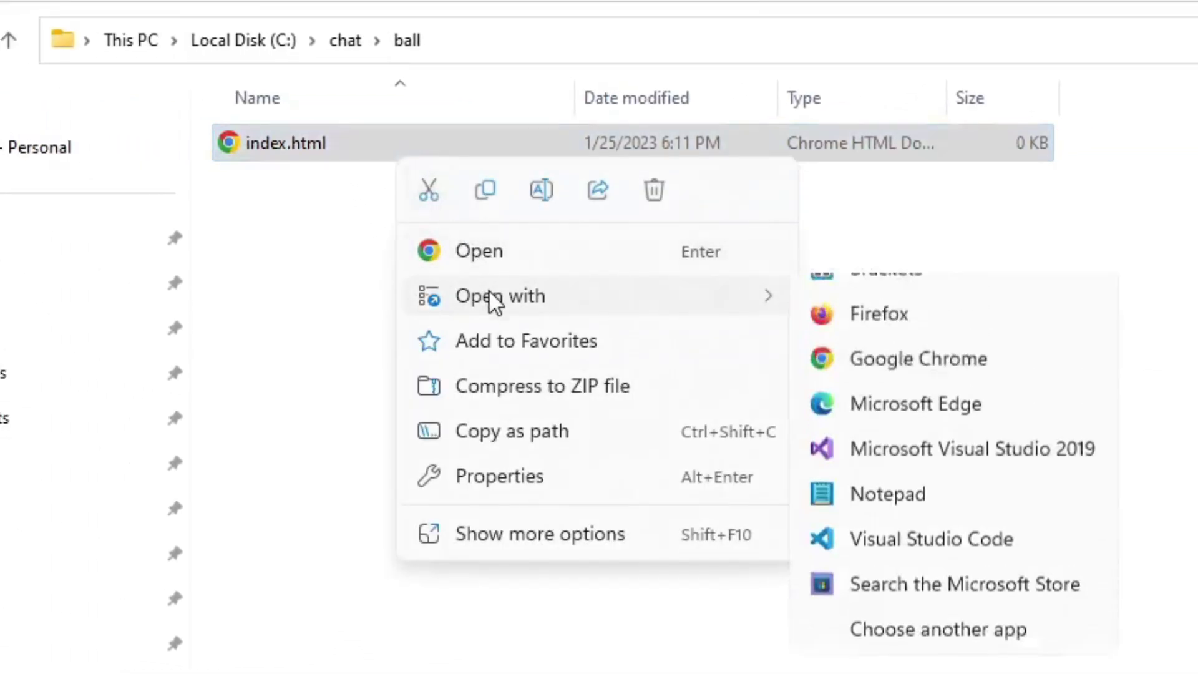
left_click(880, 433)
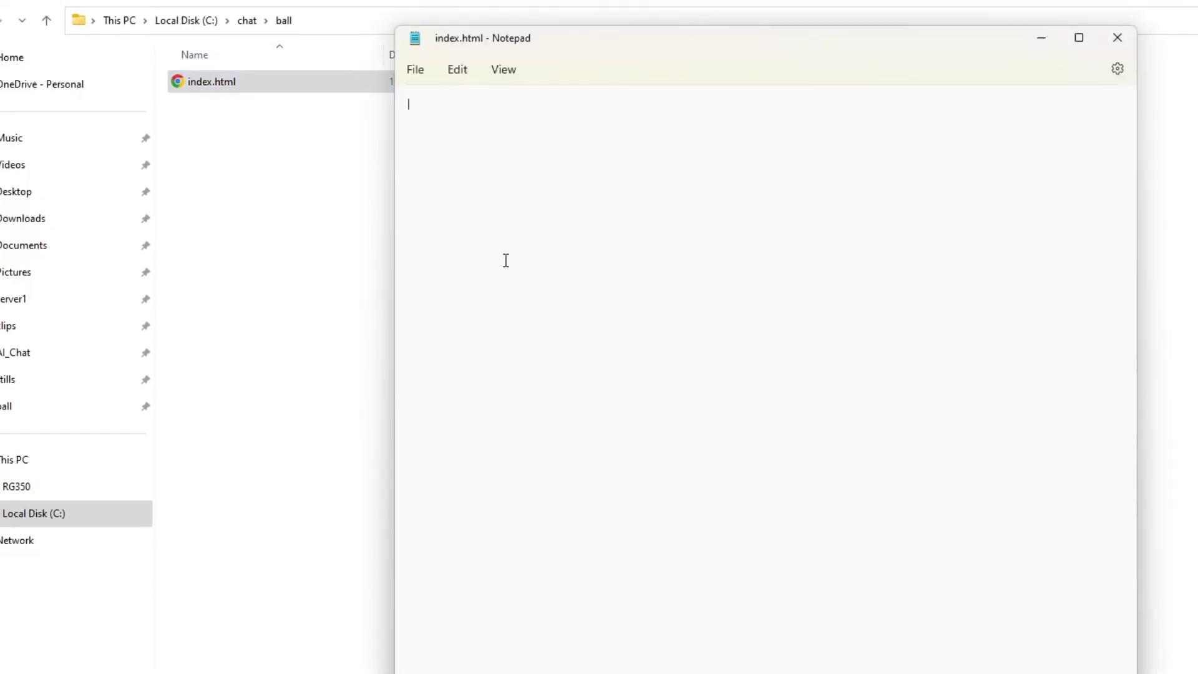
type("<!DOCTYPE html> <html>   <head>     <style>       #ball {         position: absolute;         width: 50px;         height: 50px;         background-color: red;         border-radius: 50%;       }     </style>   </head>   <body>     <div id=\"ball\"></div>     <script>       var ball = document.getElementById(\"ball\");       var x = 0;       var y = 0;       var xSpeed = 5;       var ySpeed = 5;       function animate() {         x += xSpeed;         y += ySpeed;         if (x + 50 > window.innerWidth || x < 0) {           xSpeed = -xSpeed;         }         if (y + 50 > window.innerHeight || y < 0) {           ySpeed = -ySpeed;         }         ball.style.left = x + \"px\";         ball.style.top = y + \"px\";         requestAnimationFrame(animate);       }       animate();     </script>   </body> </html>")
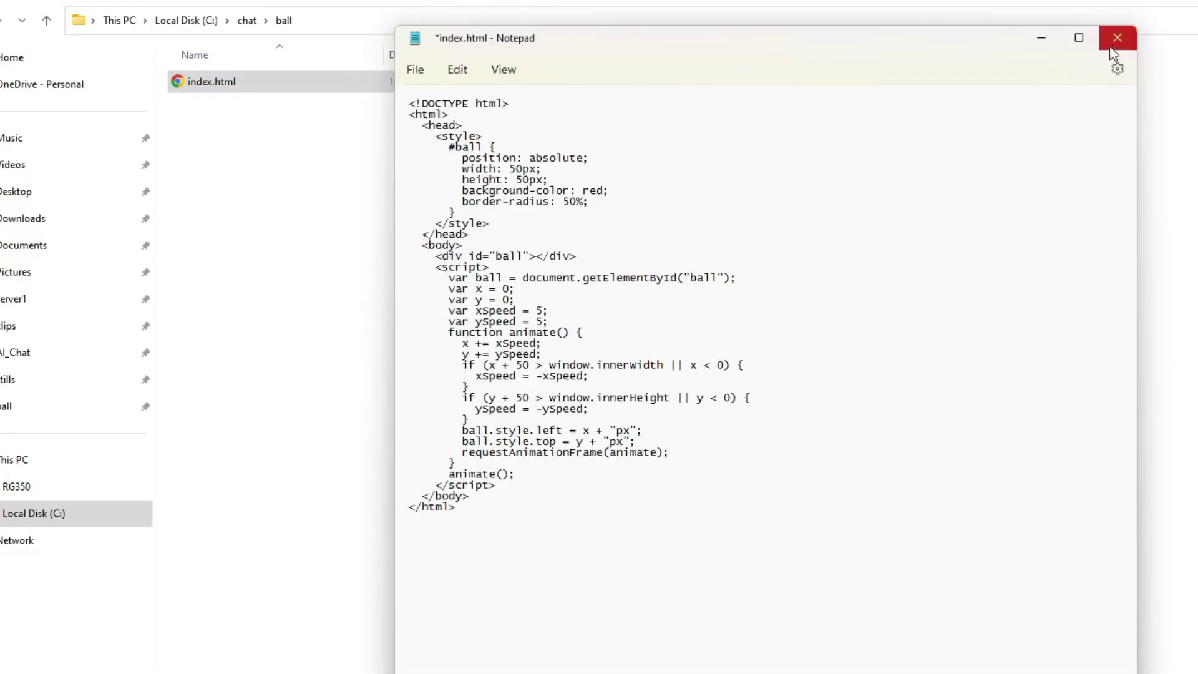
left_click(1117, 38)
left_click(656, 431)
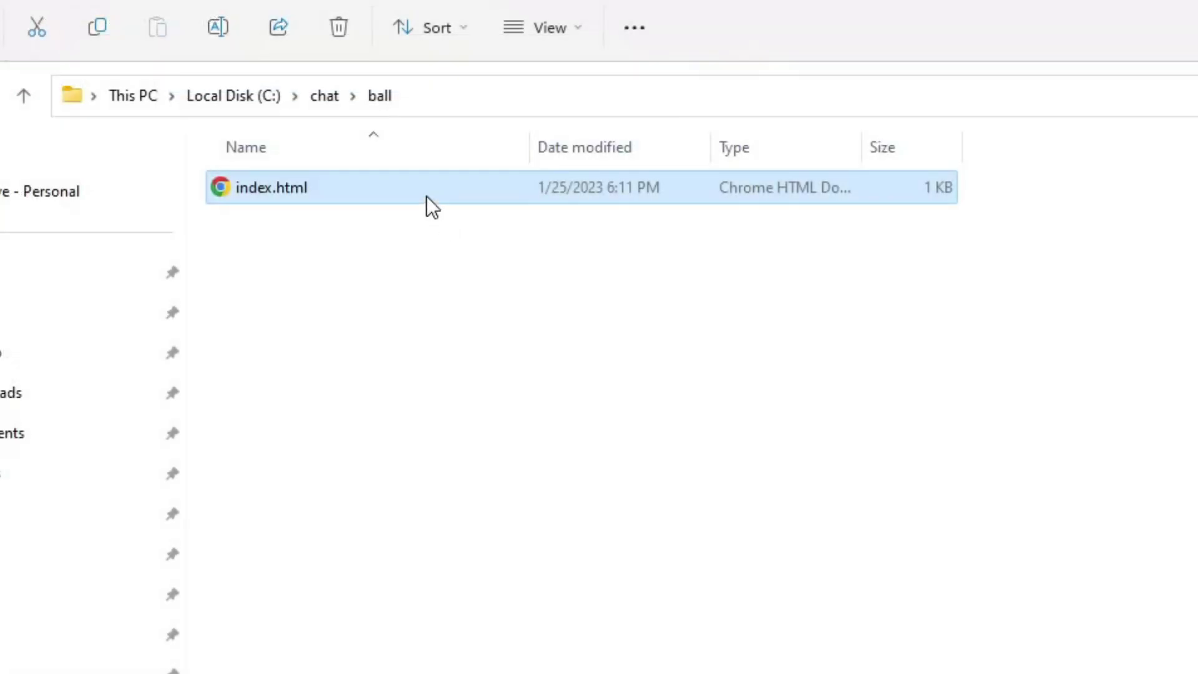
Open index.html from File Explorer in Chrome to run the red-ball animation
double_click(426, 195)
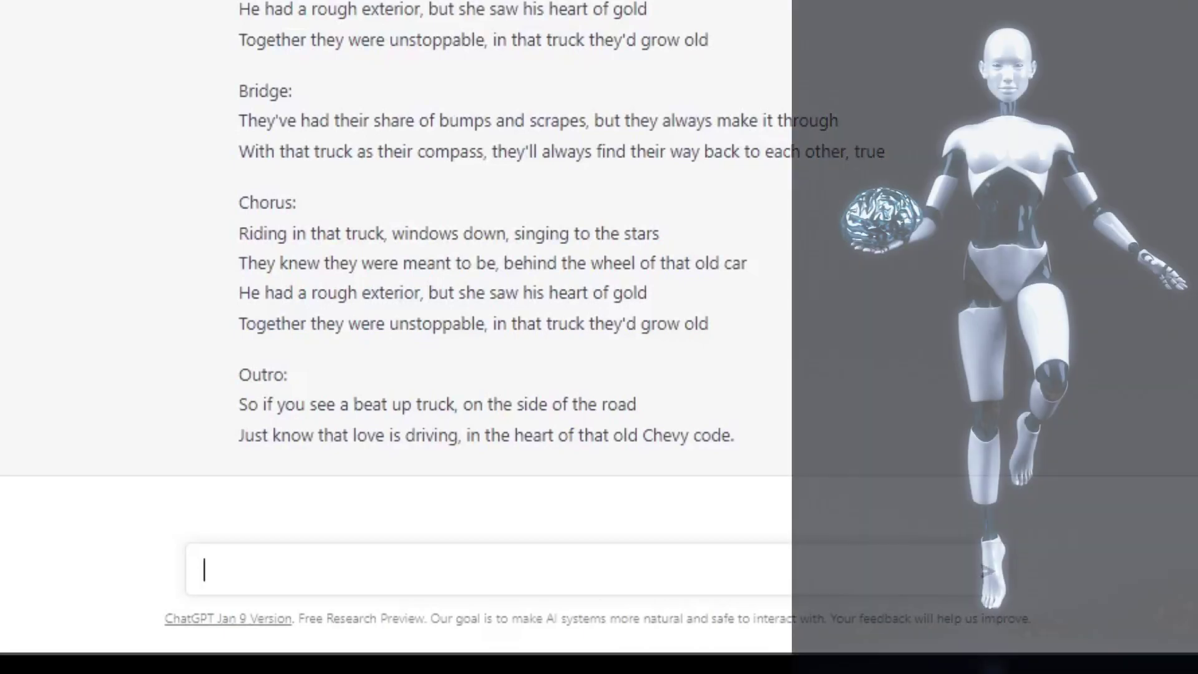
type("change the tru")
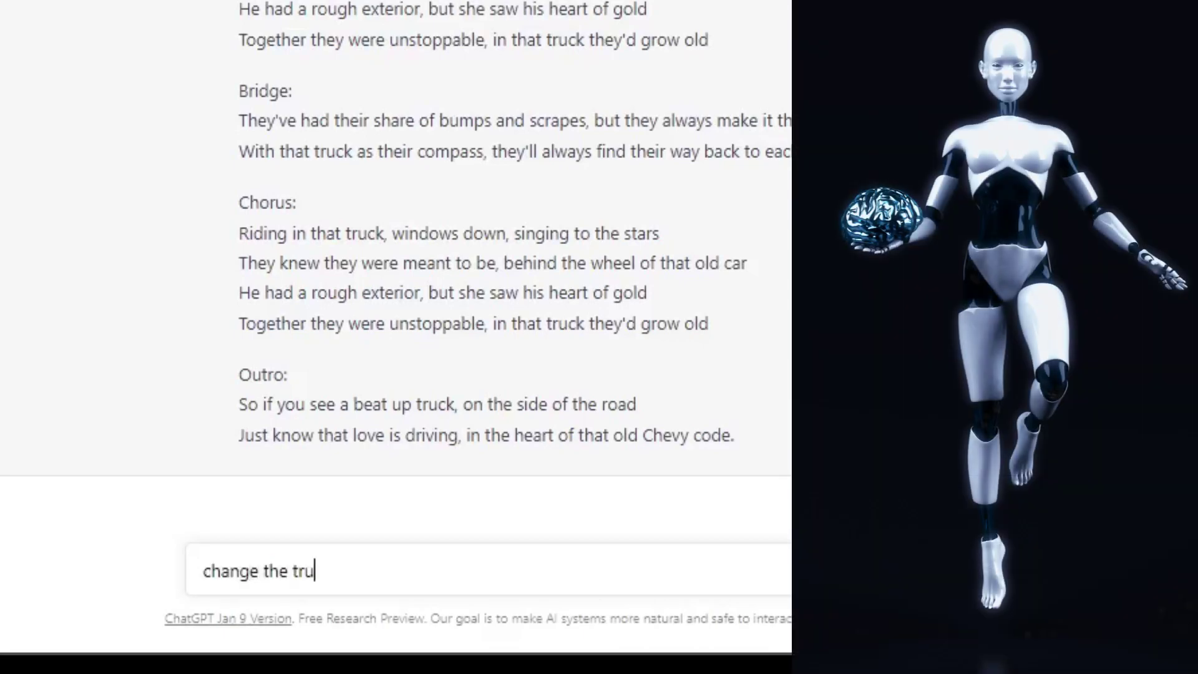